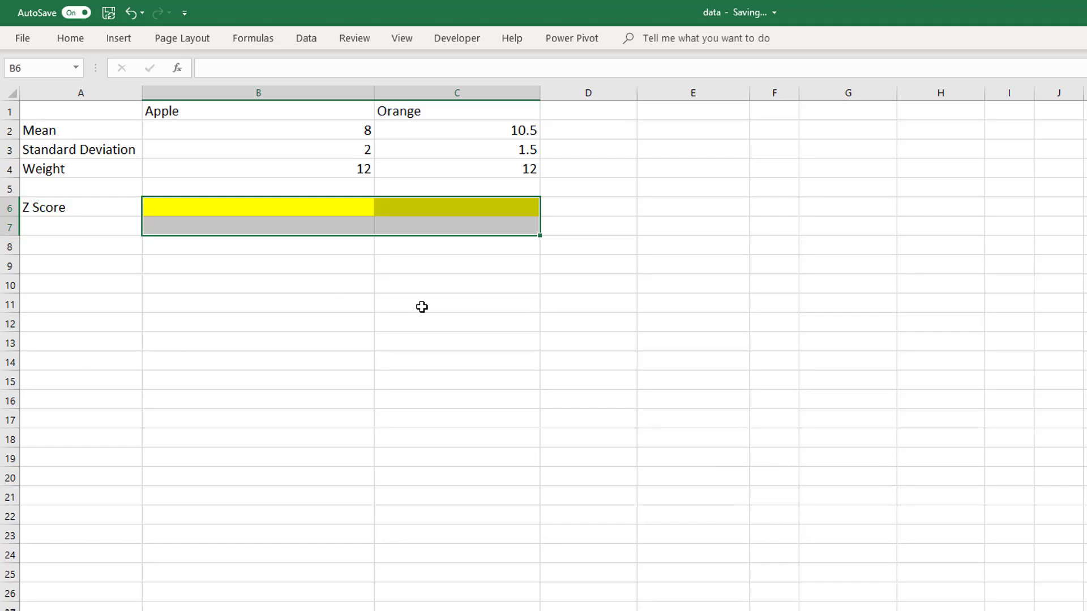
Commit the Orange Z Score formula so C6 shows 1.
key("Return")
Enter =STANDARDIZE(B4,B2,B3) in B6, giving Apple a Z Score of 2.
left_click(327, 204)
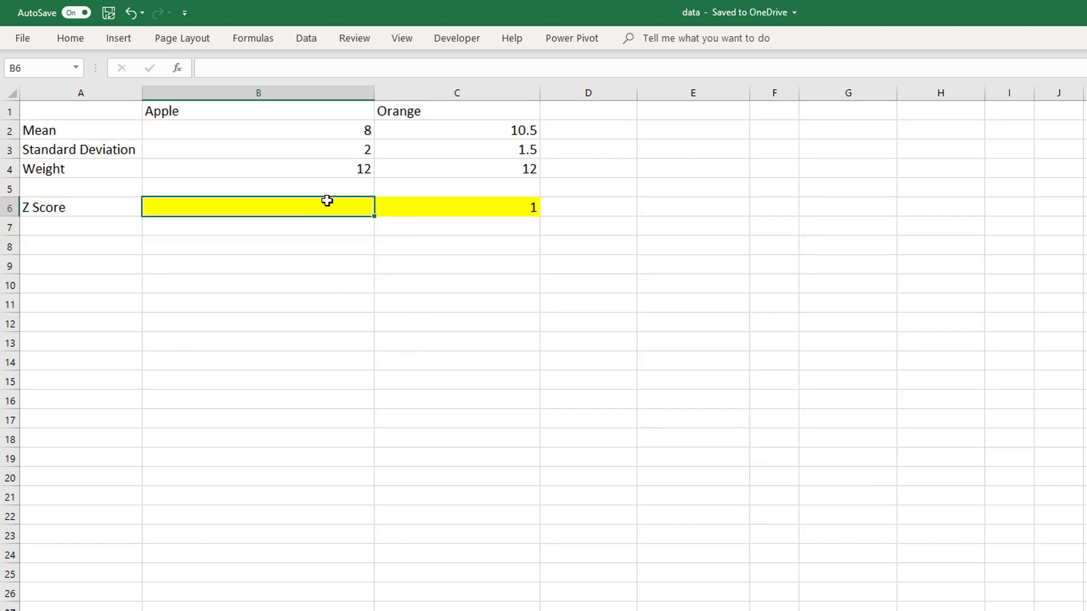
type("=s")
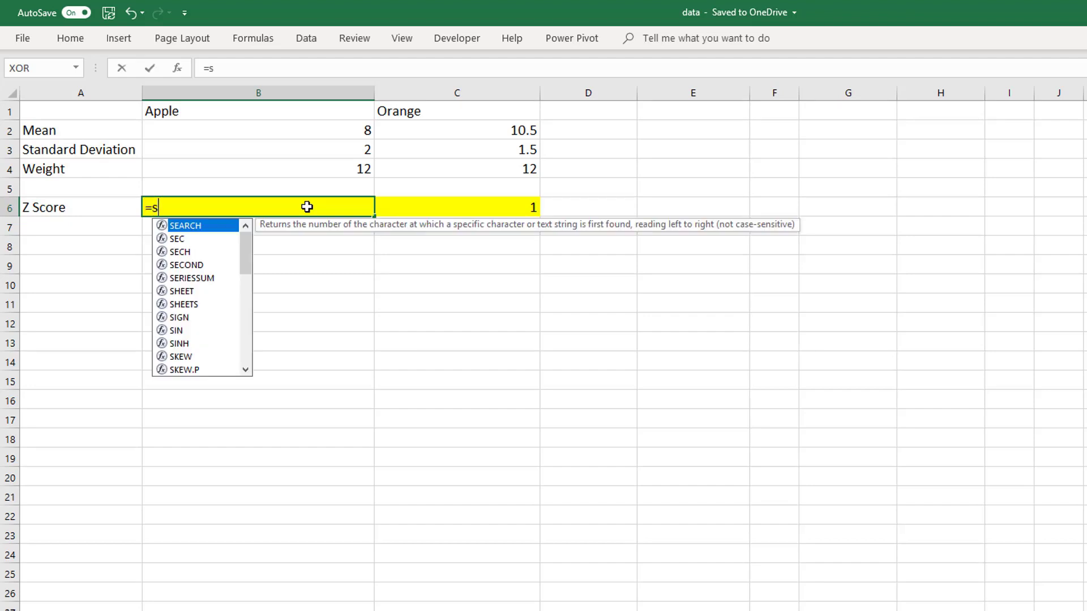
type("tan")
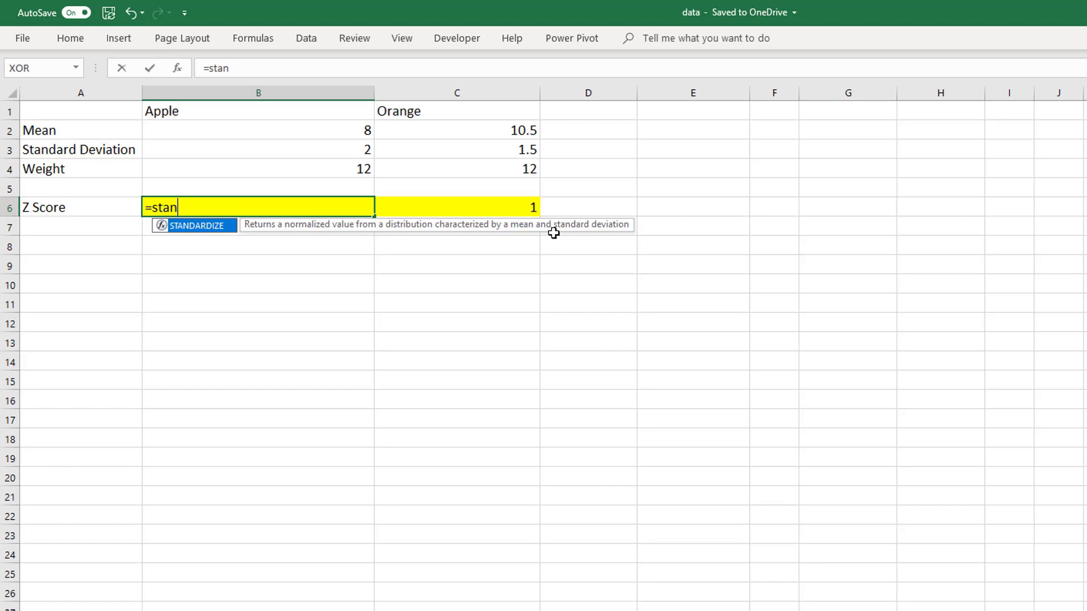
key("Tab")
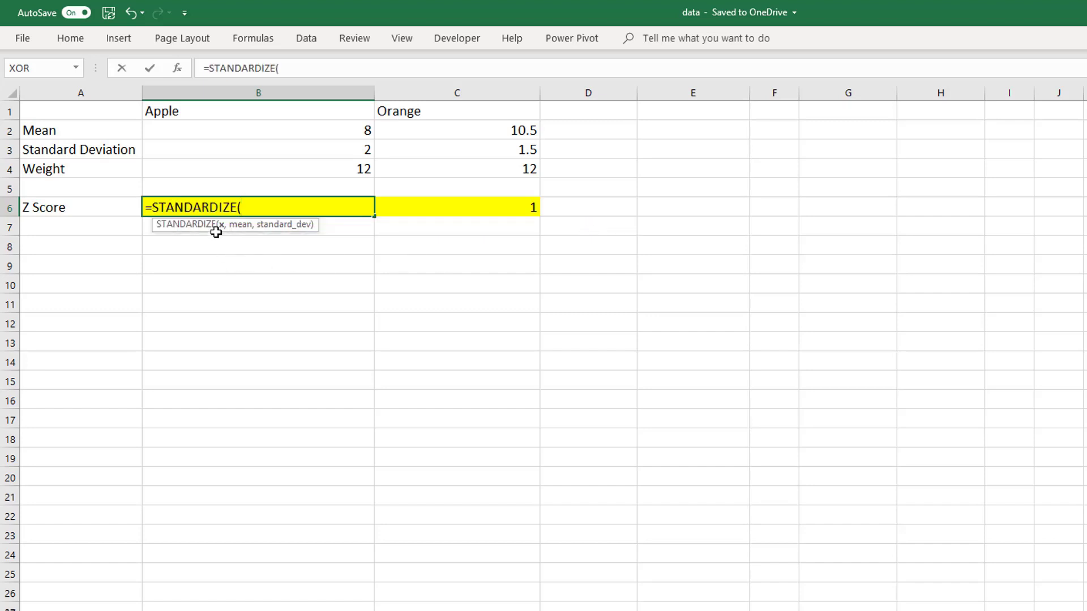
left_click(305, 168)
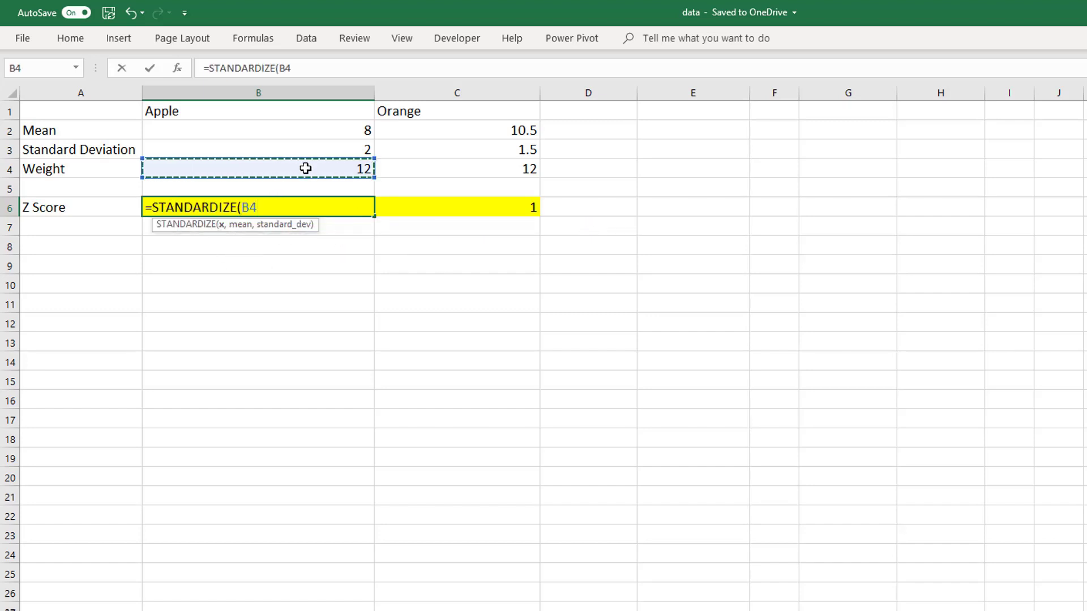
type(",")
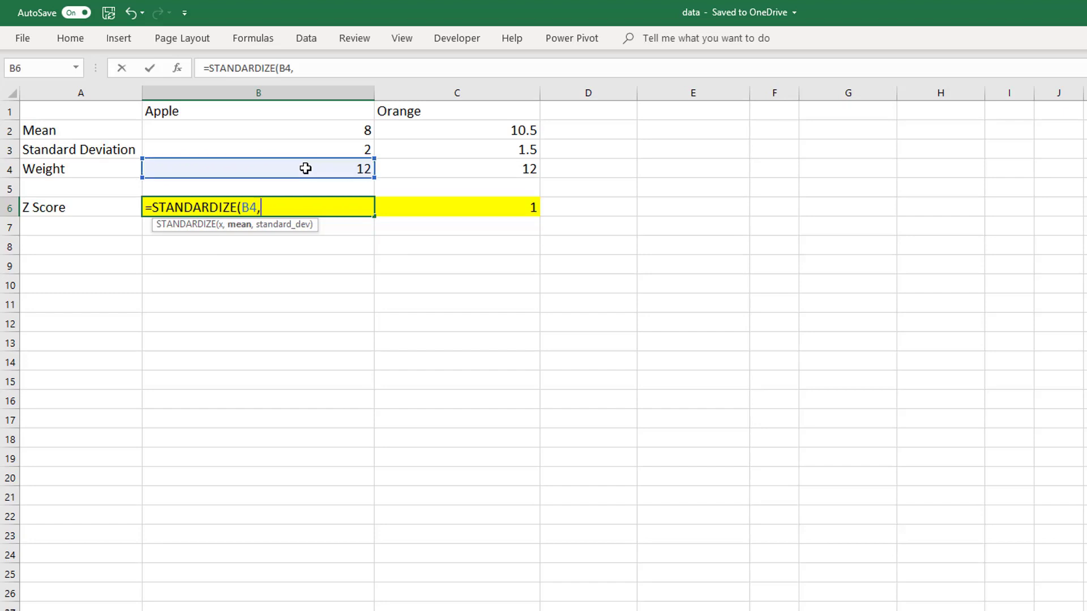
left_click(281, 131)
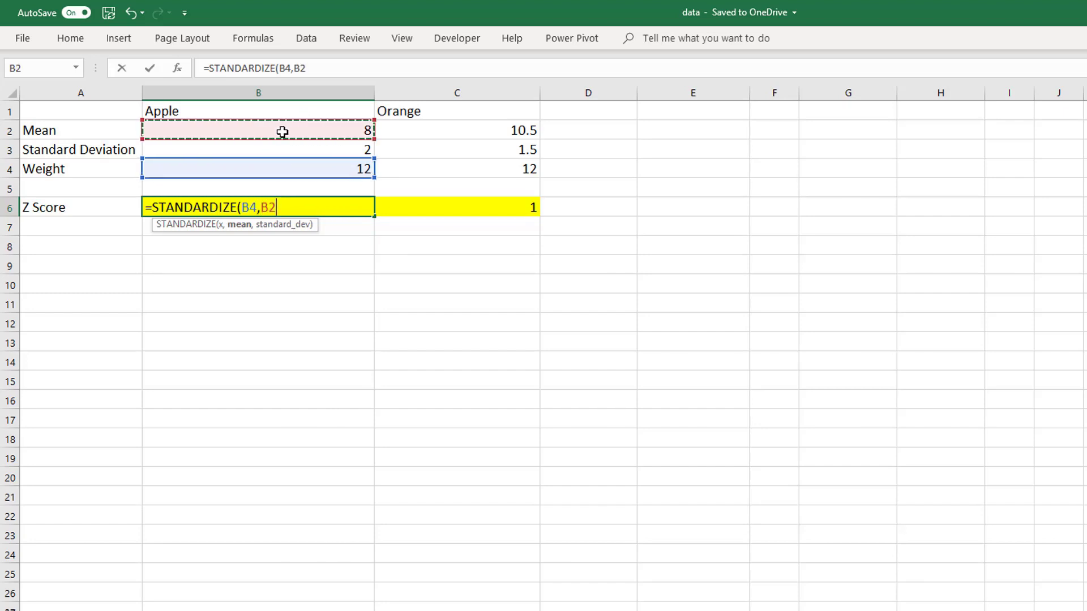
type(",")
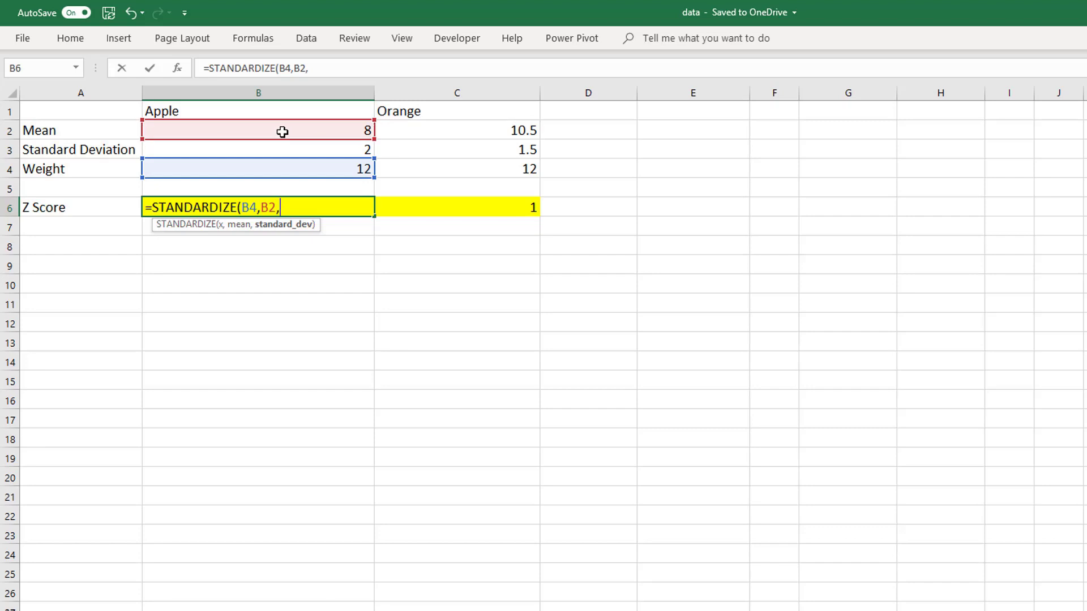
left_click(279, 154)
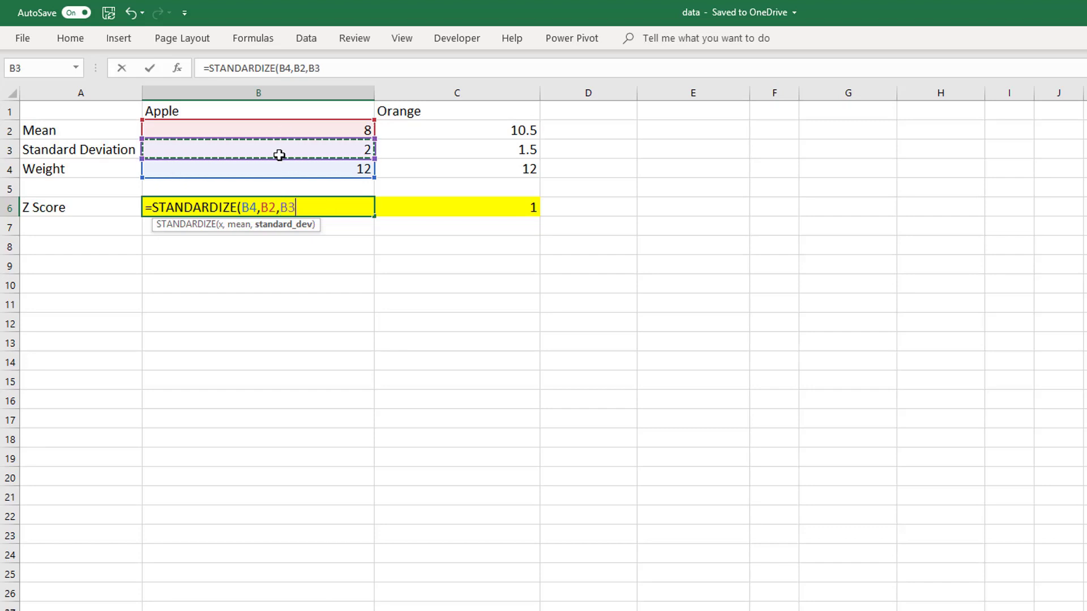
key("Return")
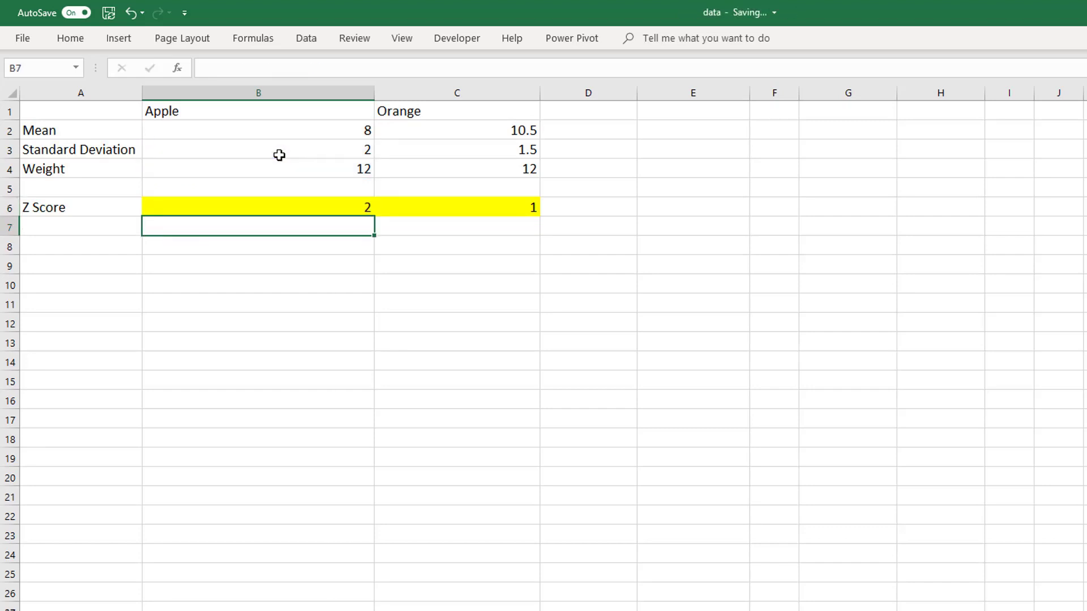
Enter =FORMULATEXT(B6) in B7 to display Apple's Z Score formula.
type("=for")
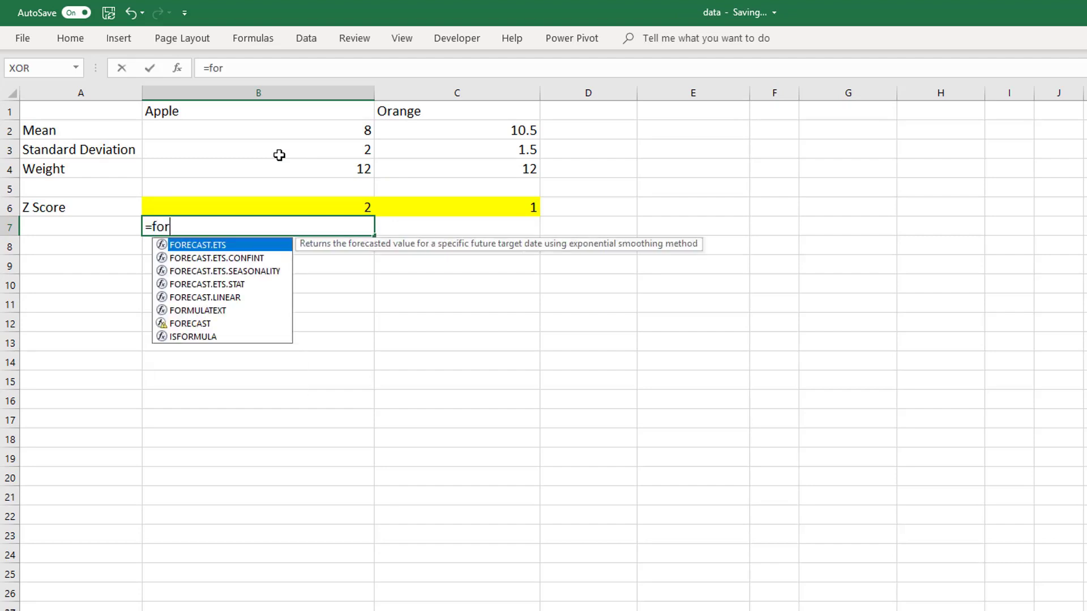
key("Down")
key("Down")
key("Down")
key("Down")
key("Down")
key("Tab")
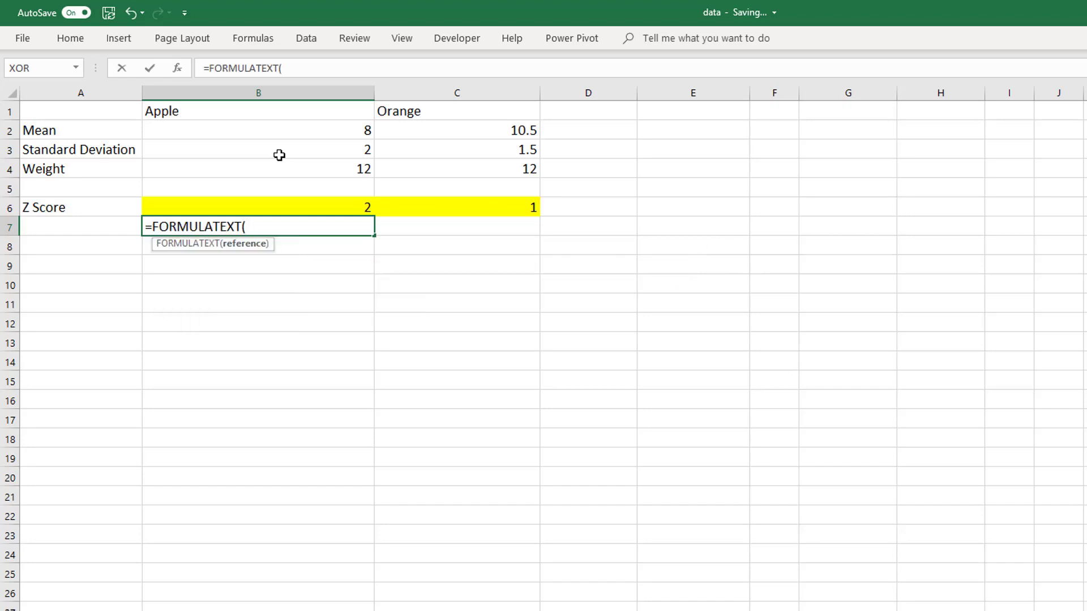
type(")")
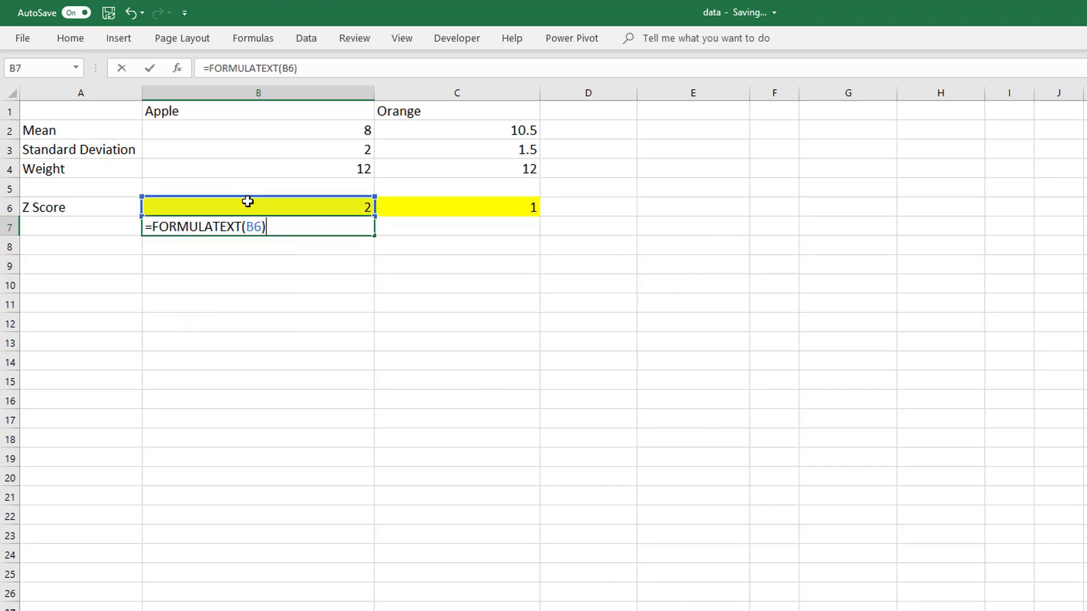
key("Return")
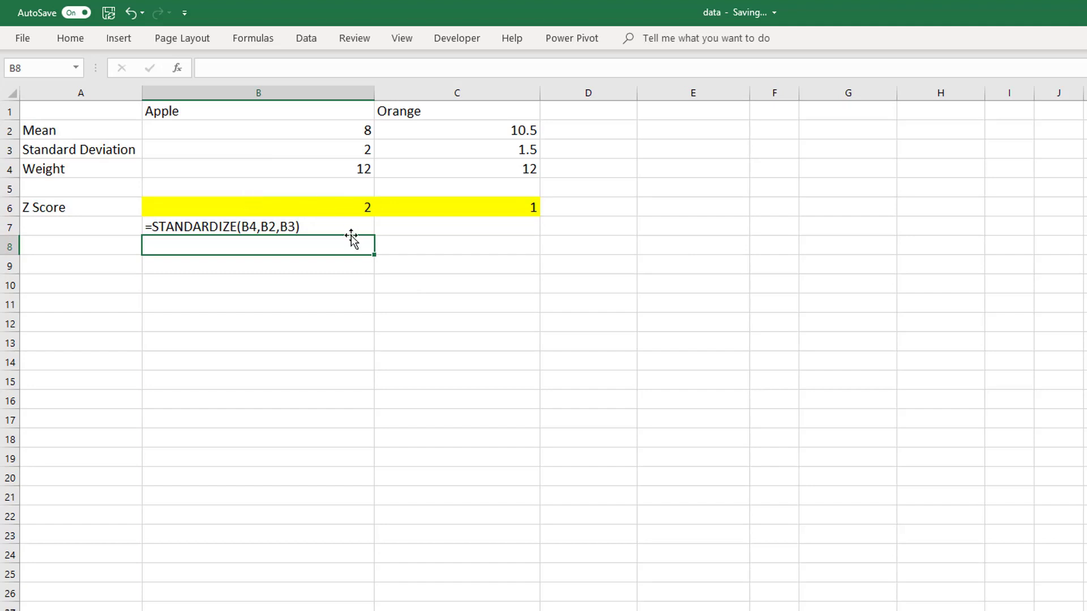
Fill the FORMULATEXT formula into C7 and review both Z Score formulas.
left_click(314, 227)
left_click_drag(376, 238, 453, 232)
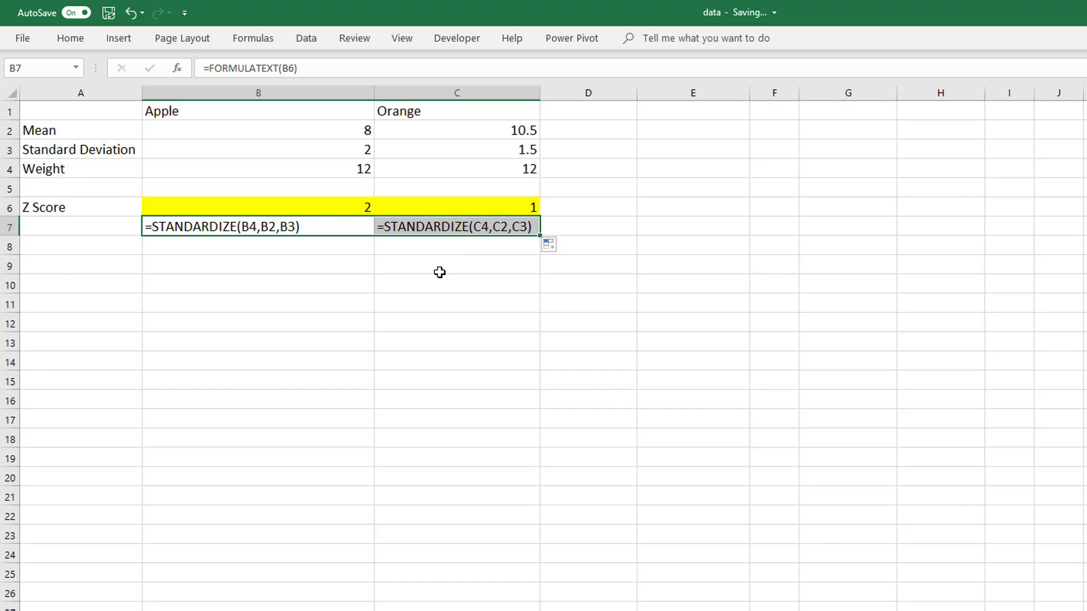
left_click(336, 202)
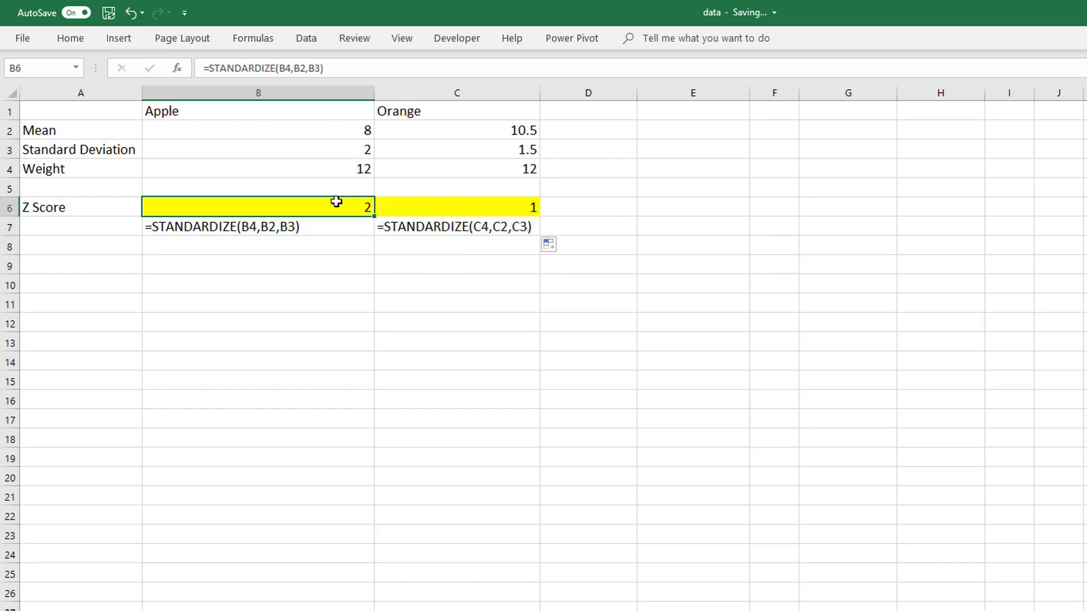
left_click(446, 211)
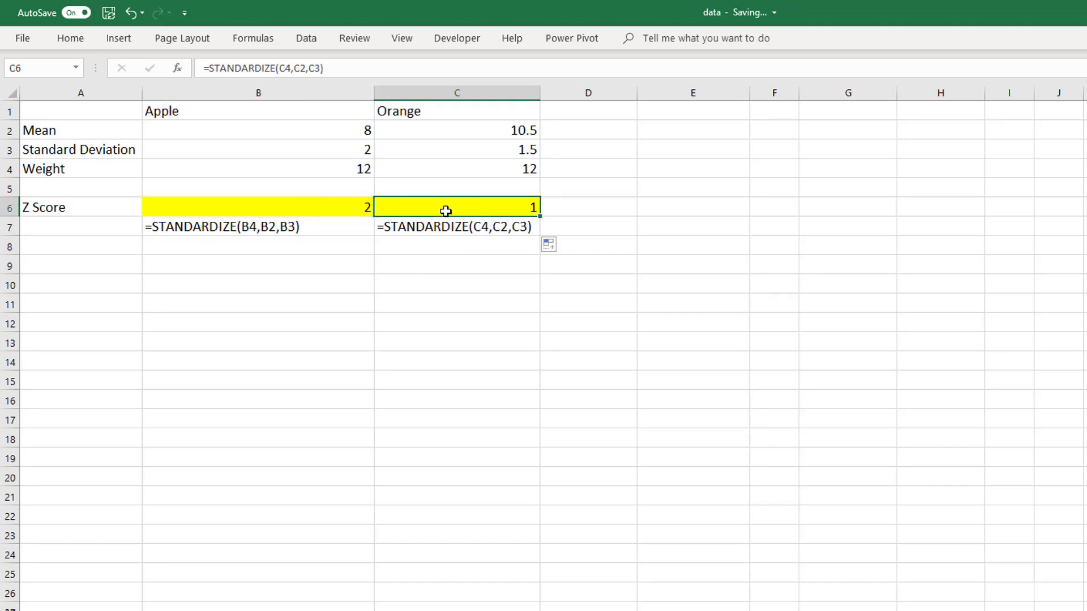
left_click(500, 474)
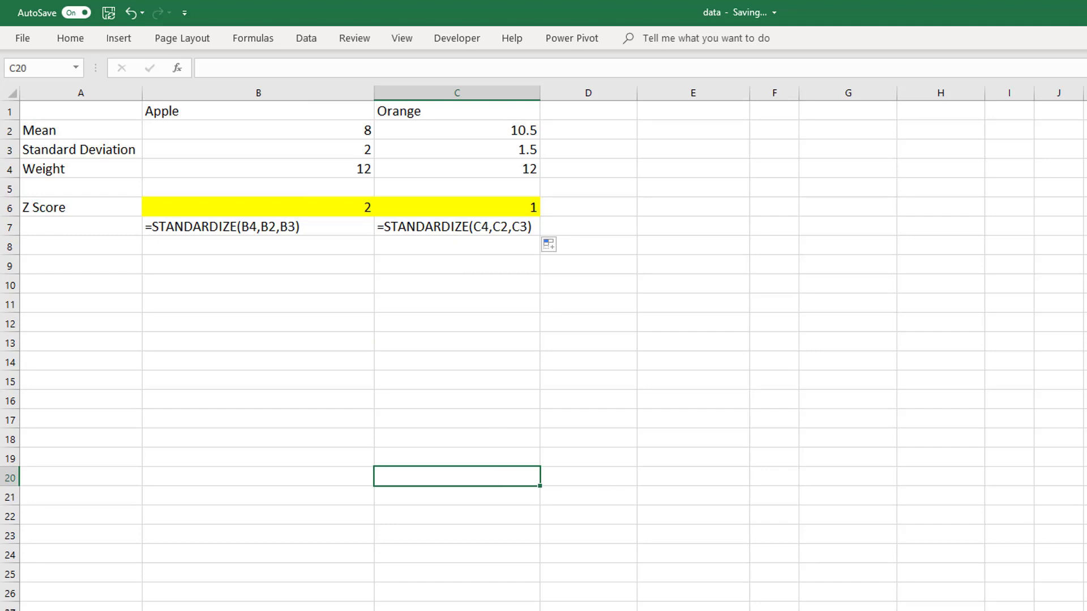
Undo the Z Score formulas, clearing B6:C7.
key("ctrl+z")
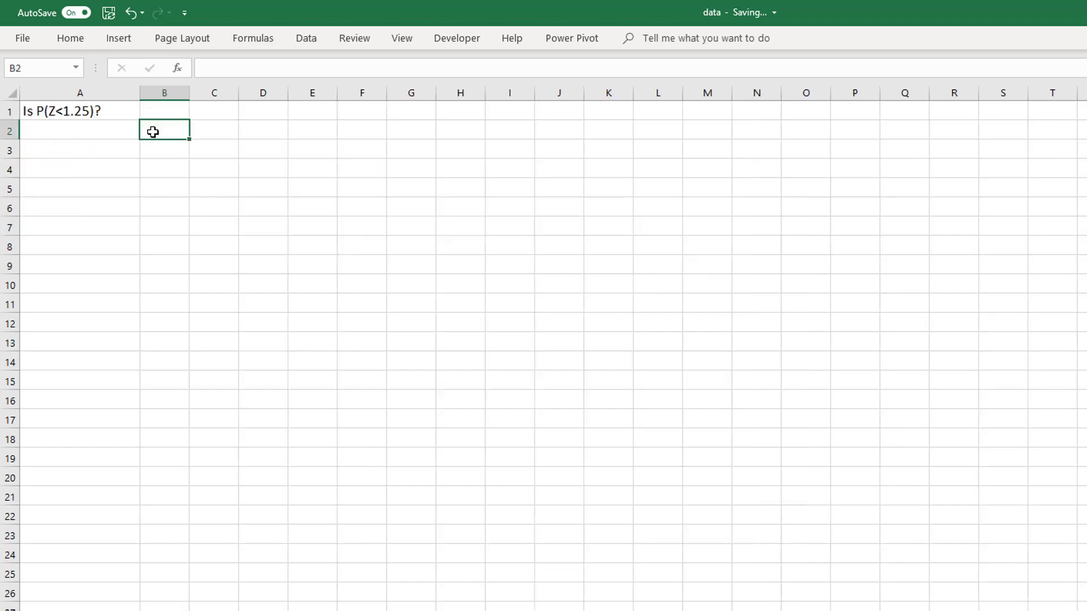
On the P(Z<1.25) sheet, enter =NORM.S.DIST(1.25,TRUE) in A2 to get 89%.
left_click(184, 211)
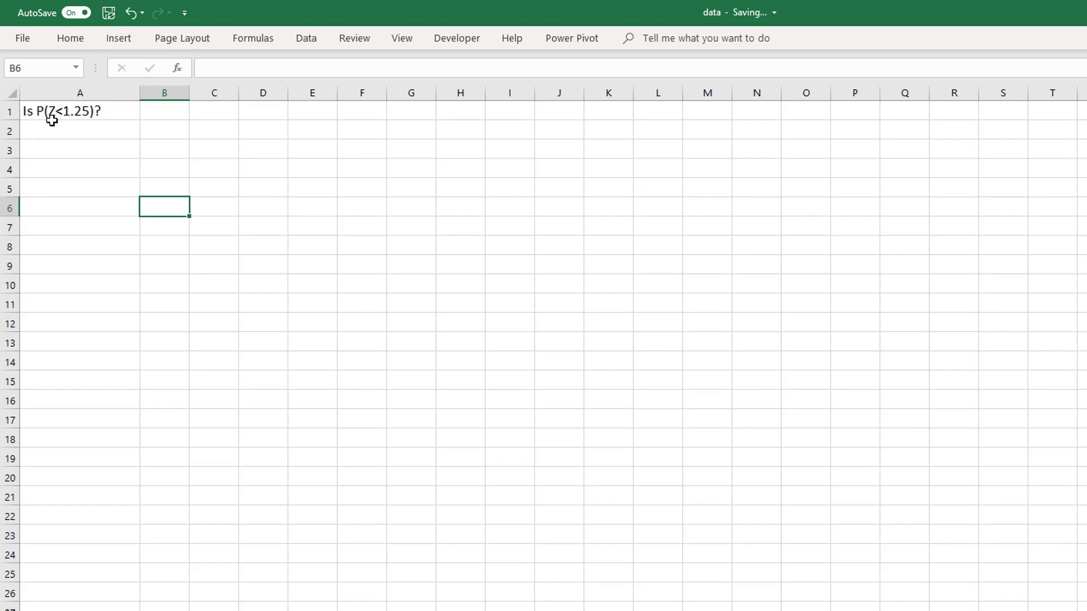
left_click(81, 133)
type("=n")
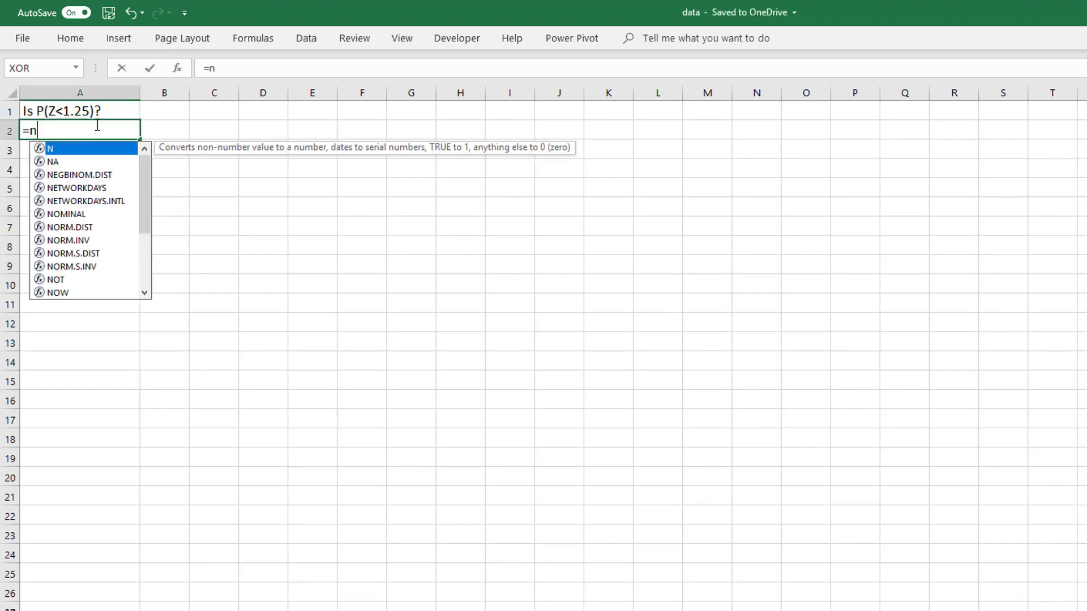
type("or")
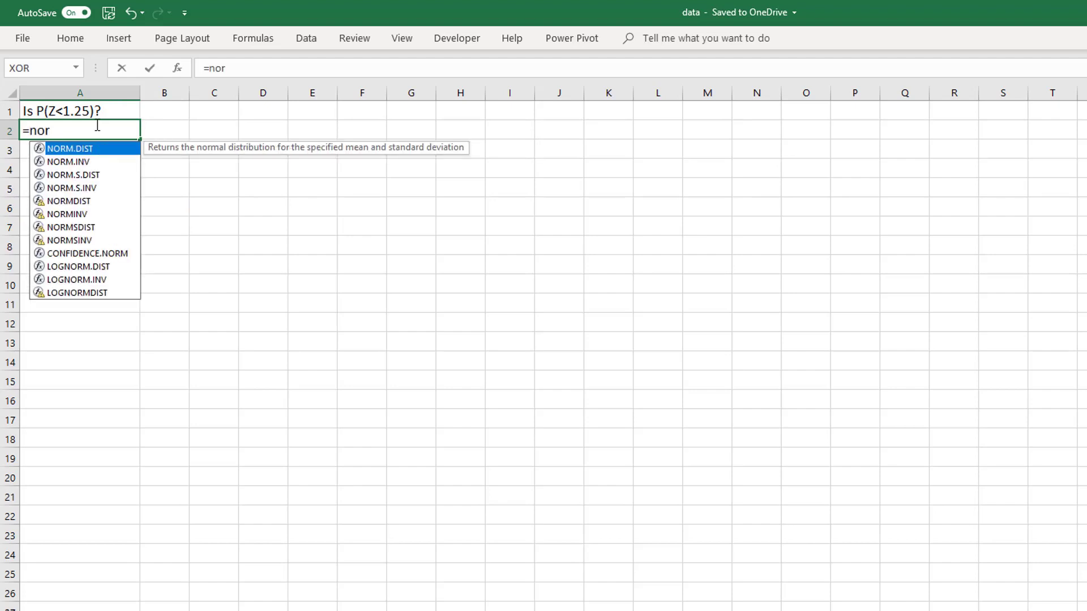
key("Down")
key("Down")
key("Tab")
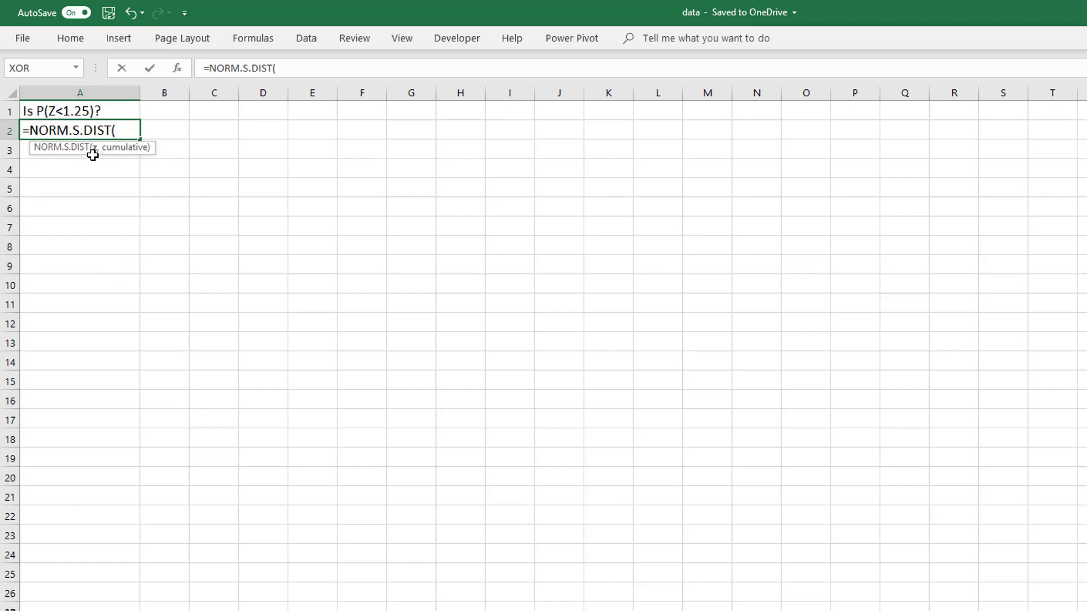
type("1.25,")
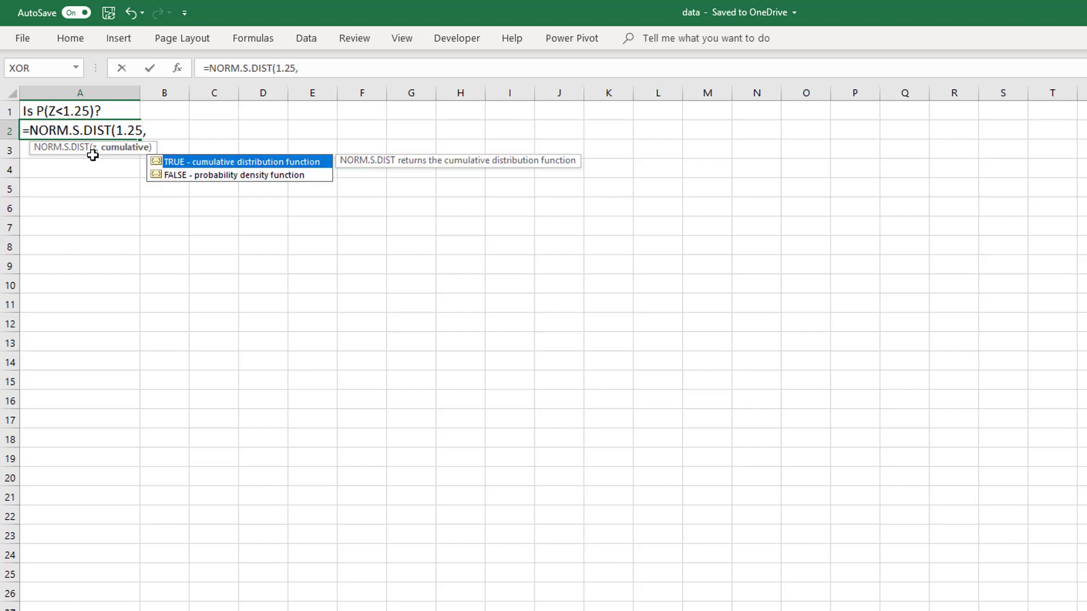
key("Tab")
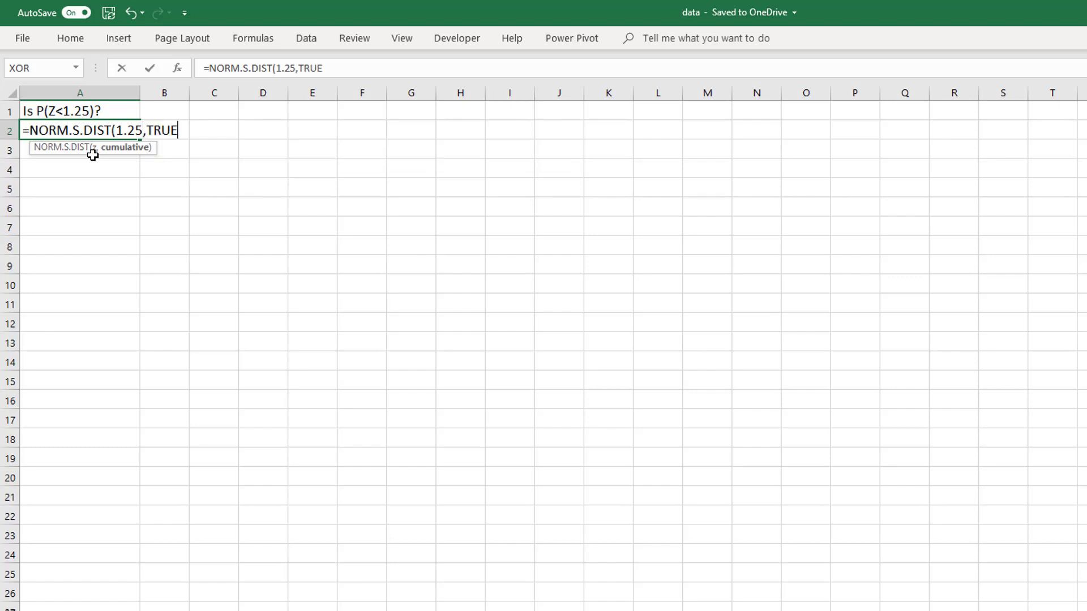
type(")")
key("Return")
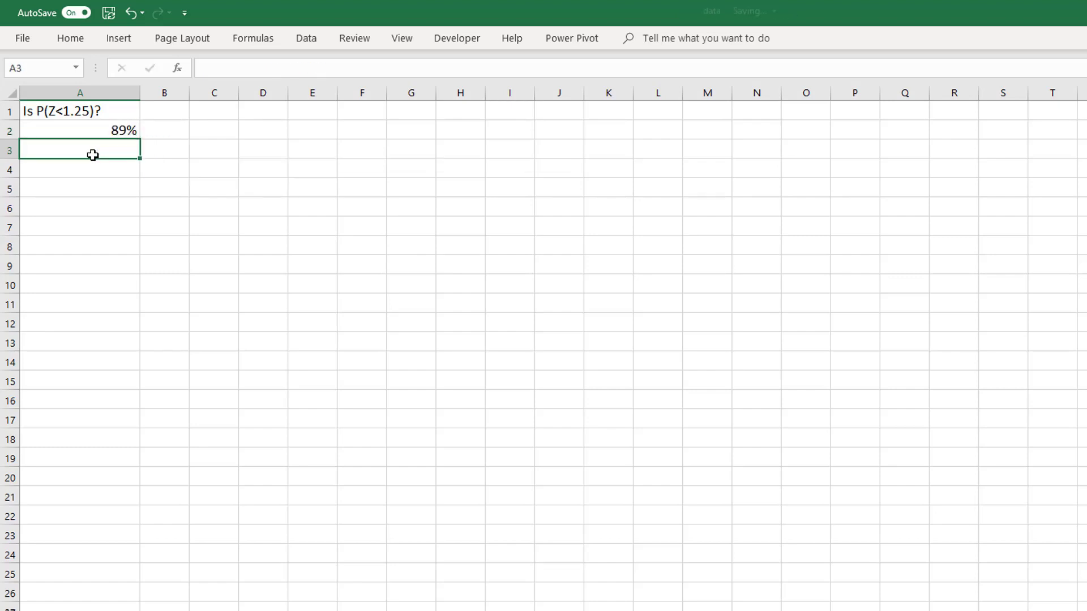